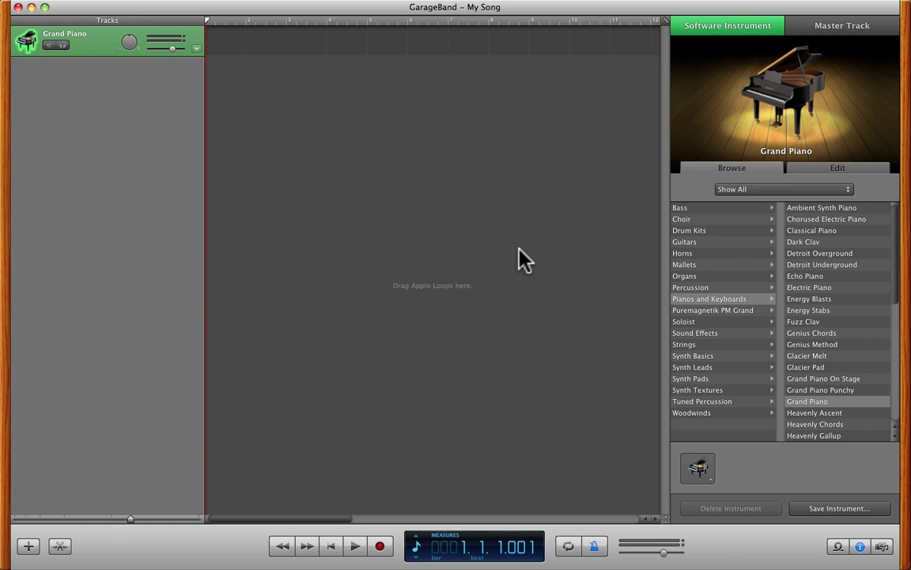
Select the Grand Piano track and adjust the lower editor pane
click(504, 250)
click(84, 44)
click(96, 42)
click(362, 220)
click(897, 363)
drag(896, 361, 895, 278)
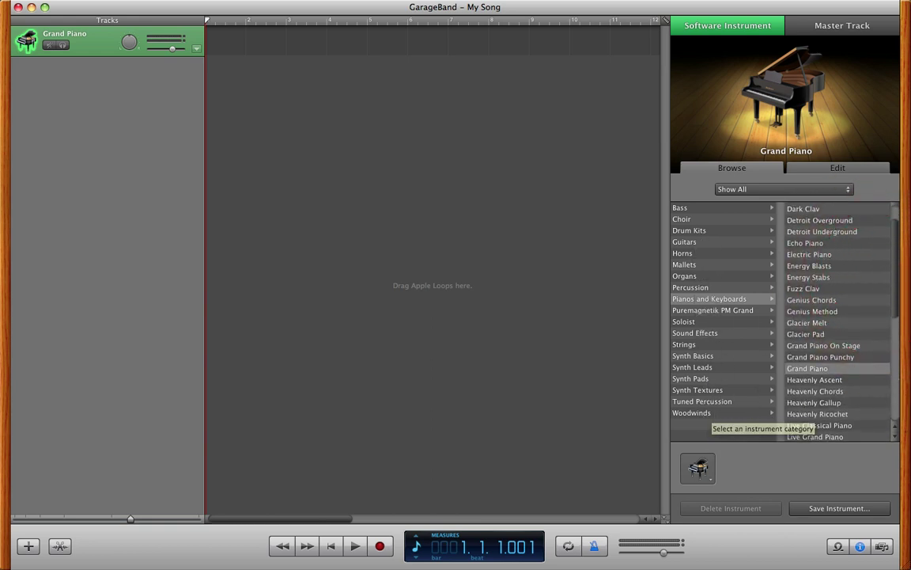
drag(897, 283, 896, 278)
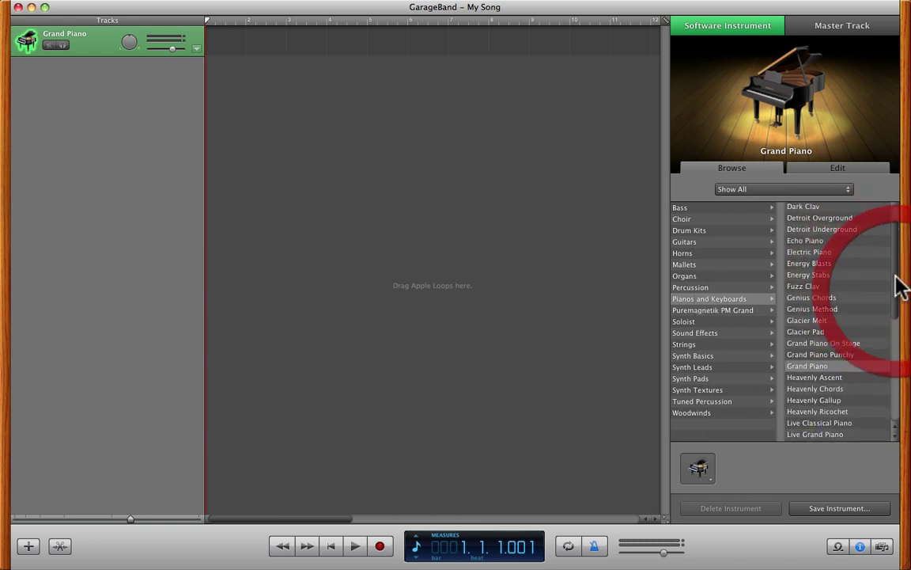
Show the Grand Piano's Edit settings and scroll the full Sound Generator list
click(850, 168)
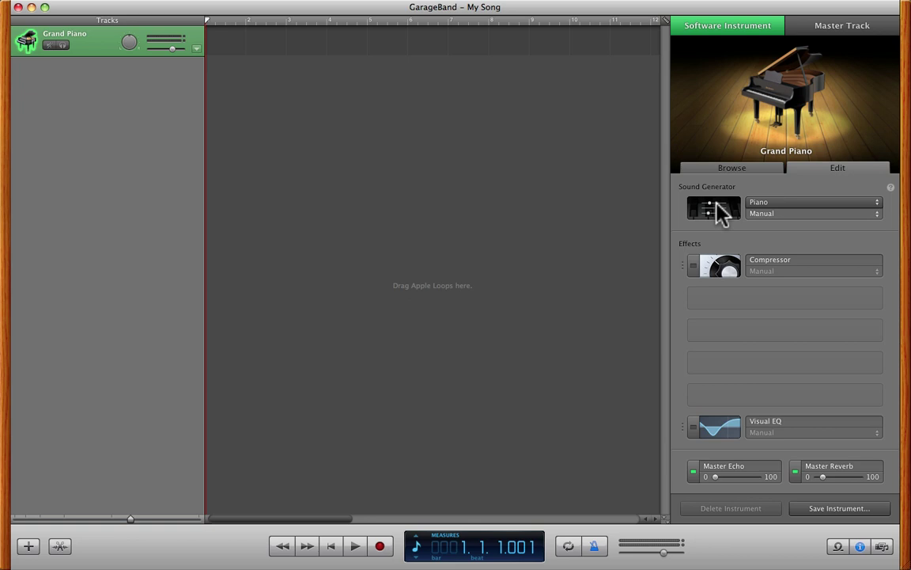
click(794, 205)
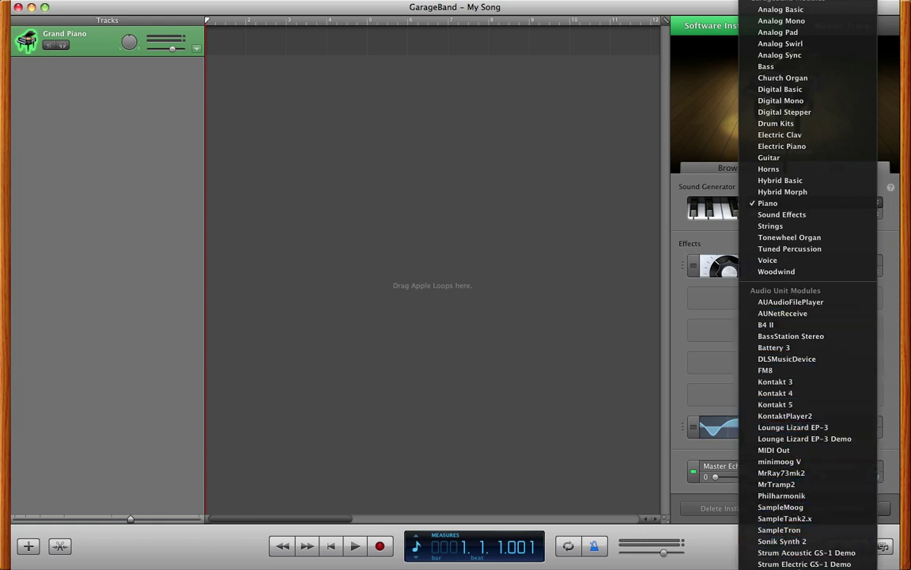
scroll(803, 558, down, 1)
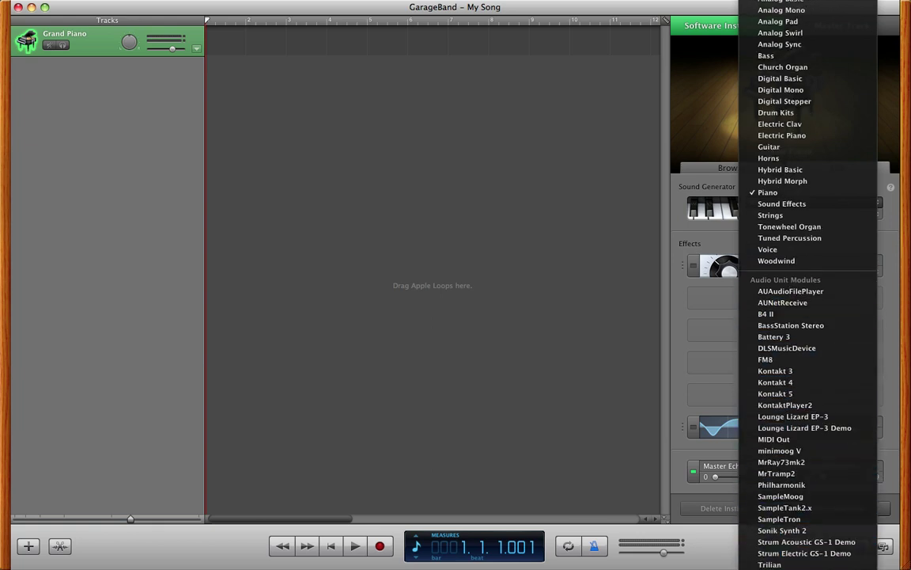
Make Kontakt 5 the sound generator, then open and close its plugin window
click(801, 393)
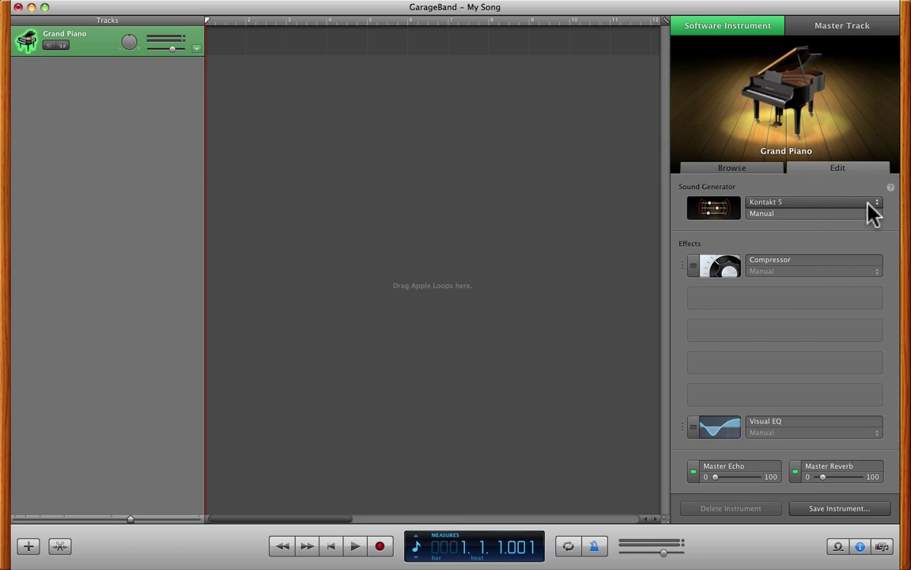
click(720, 207)
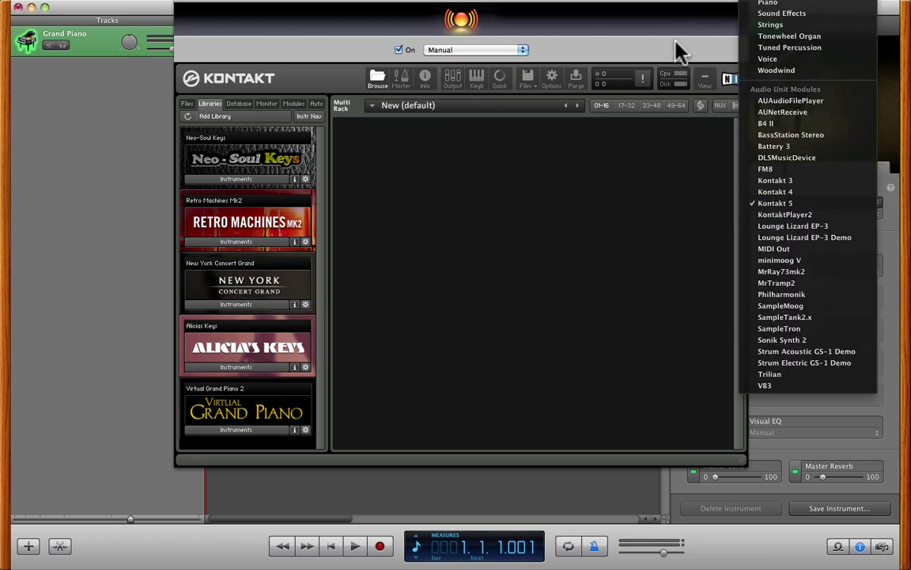
click(637, 177)
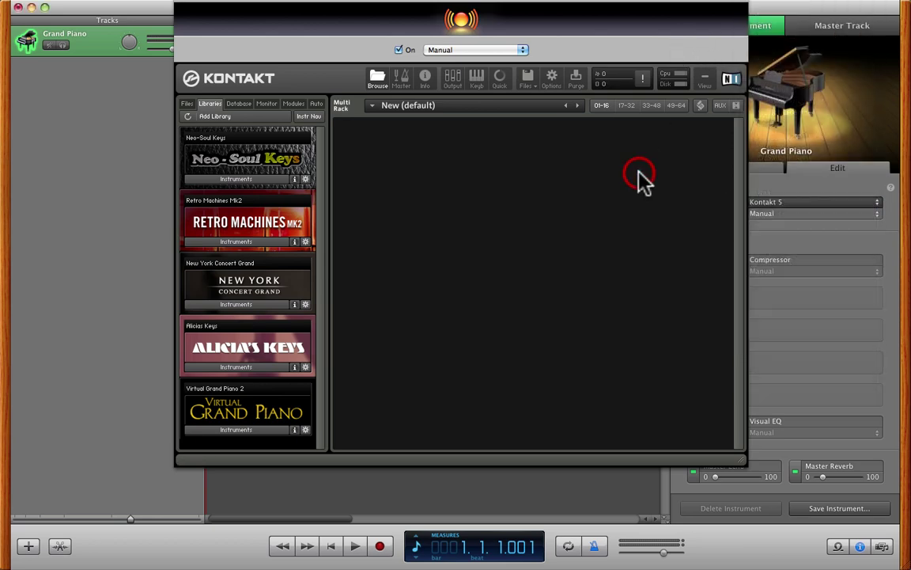
click(180, 5)
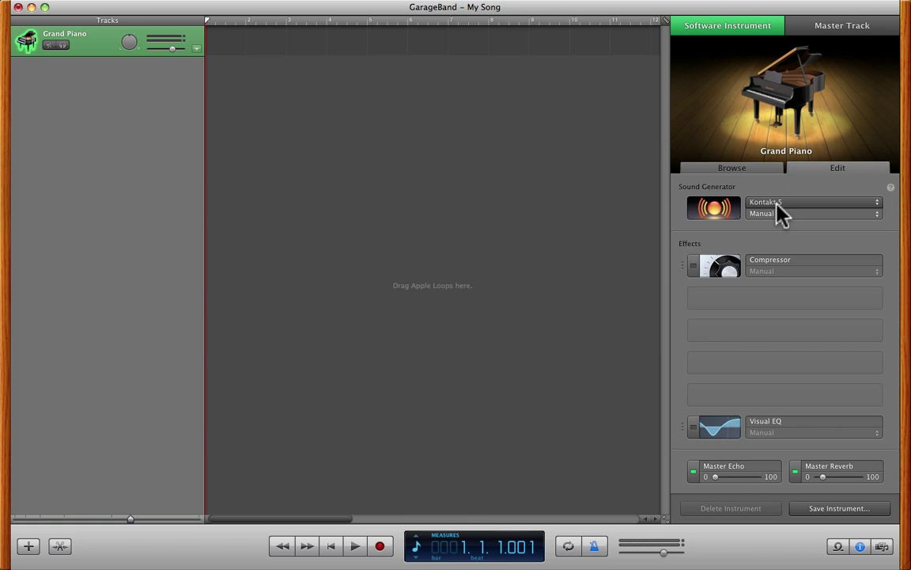
Switch the Grand Piano's sound generator to Kontakt 4 in the Edit settings
click(755, 169)
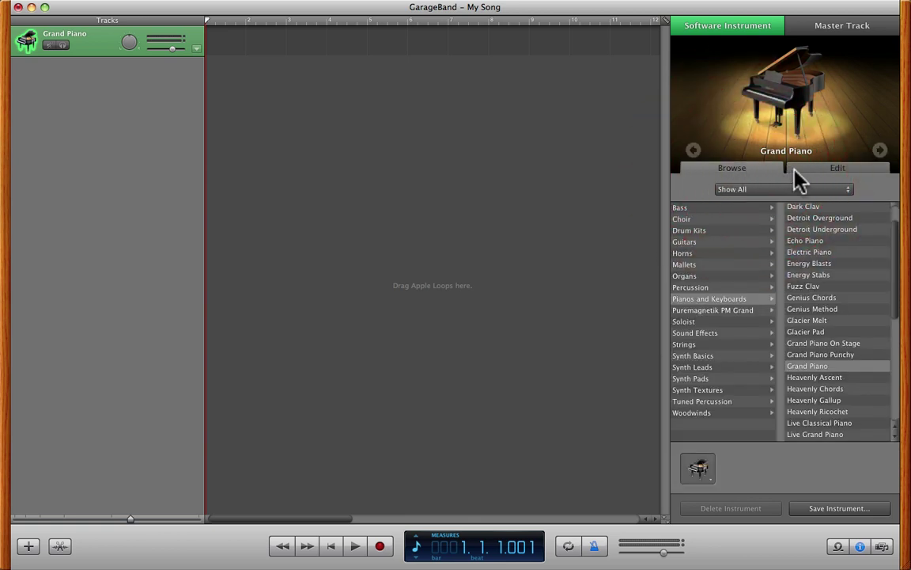
click(839, 172)
click(794, 207)
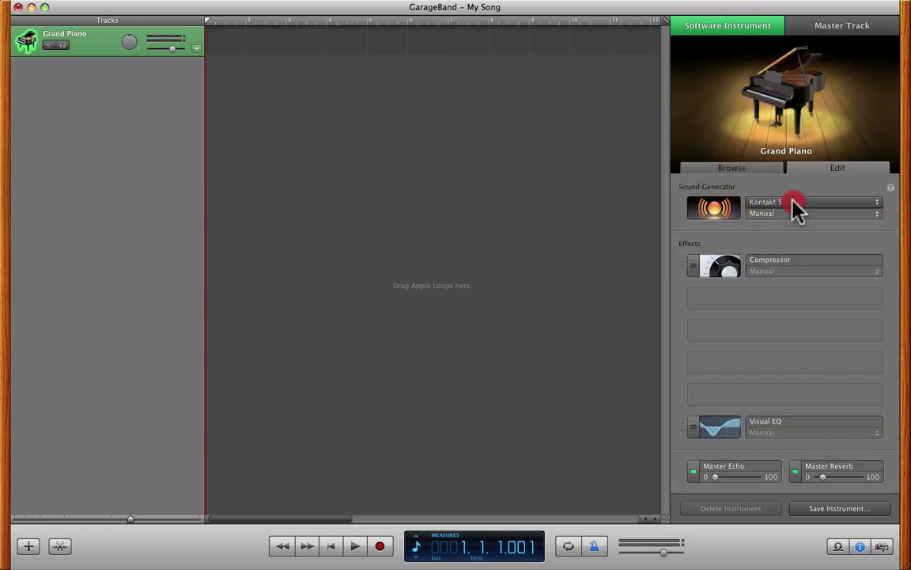
click(794, 191)
Open the Kontakt 4 plugin window and nudge it left and down into view
click(714, 207)
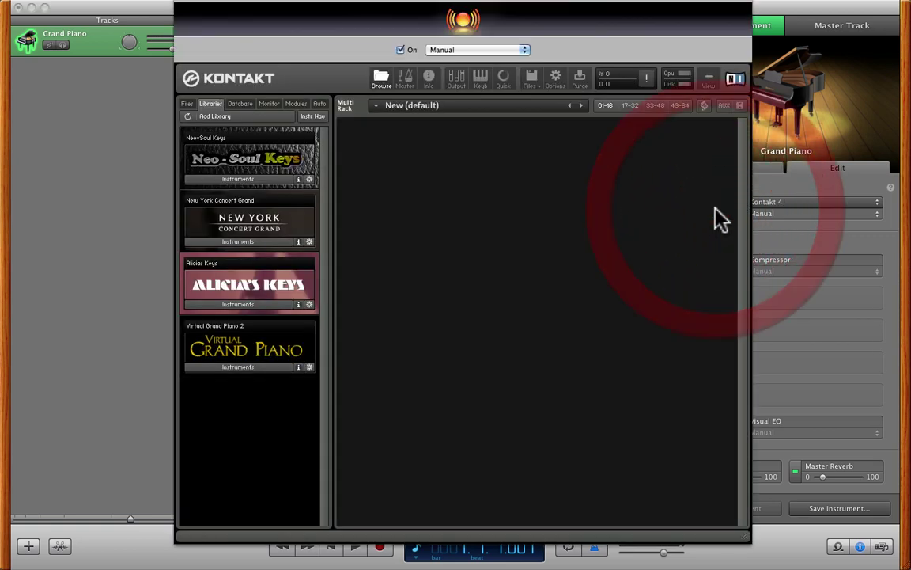
drag(538, 16, 514, 17)
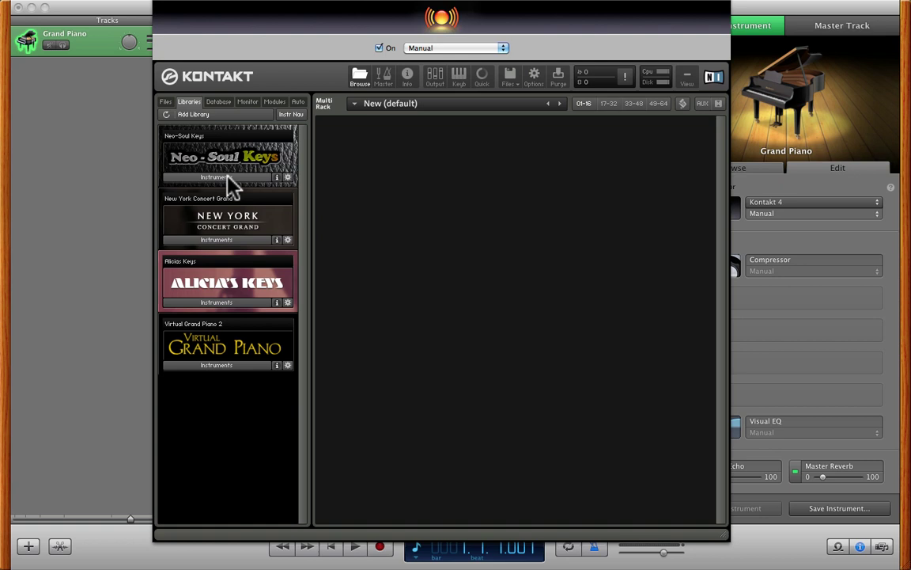
mouse_move(325, 4)
mouse_down()
mouse_move(325, 37)
mouse_move(325, 11)
mouse_up()
Expand then collapse the Neo-Soul Keys instrument list and close the Kontakt 4 window
click(241, 193)
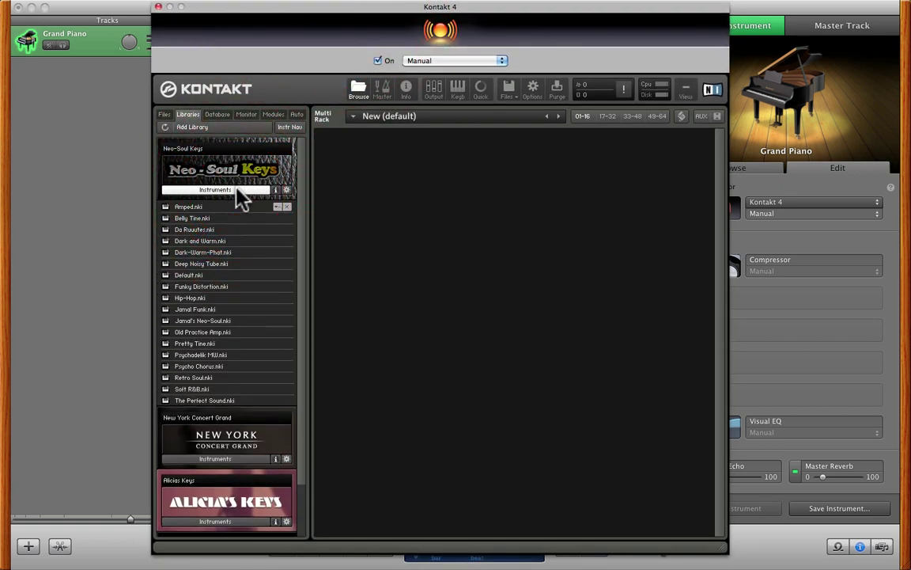
click(235, 192)
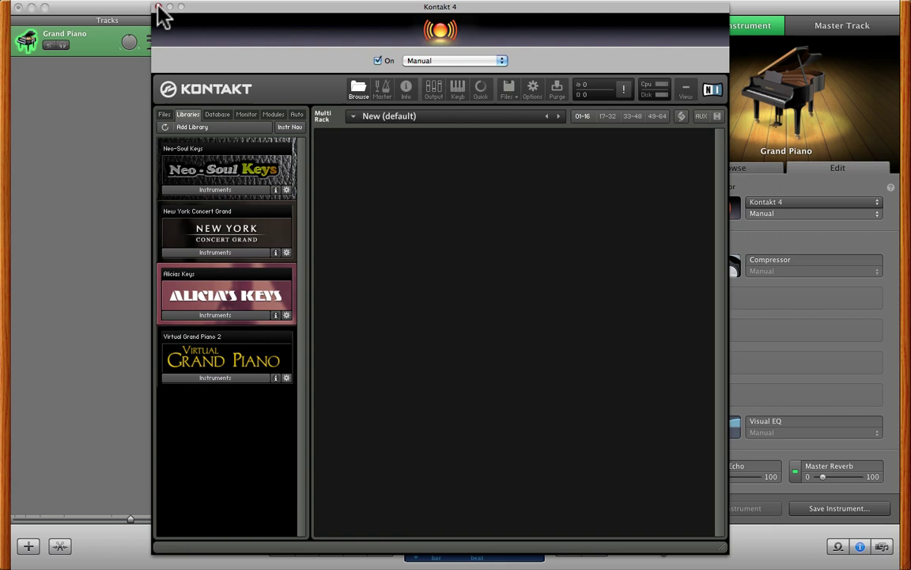
click(158, 8)
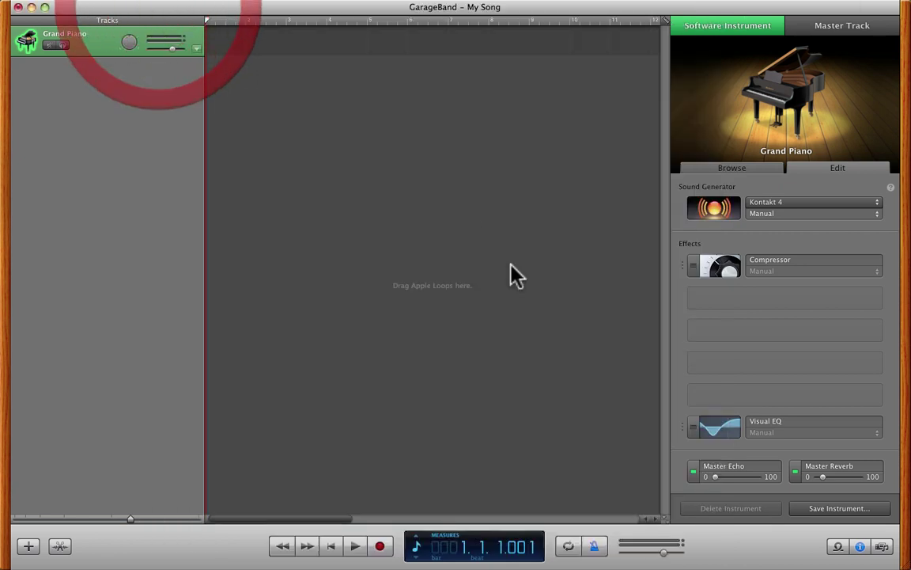
Pick Kontakt 5 from the Sound Generator list, then toggle between Browse and Edit
click(539, 293)
click(769, 171)
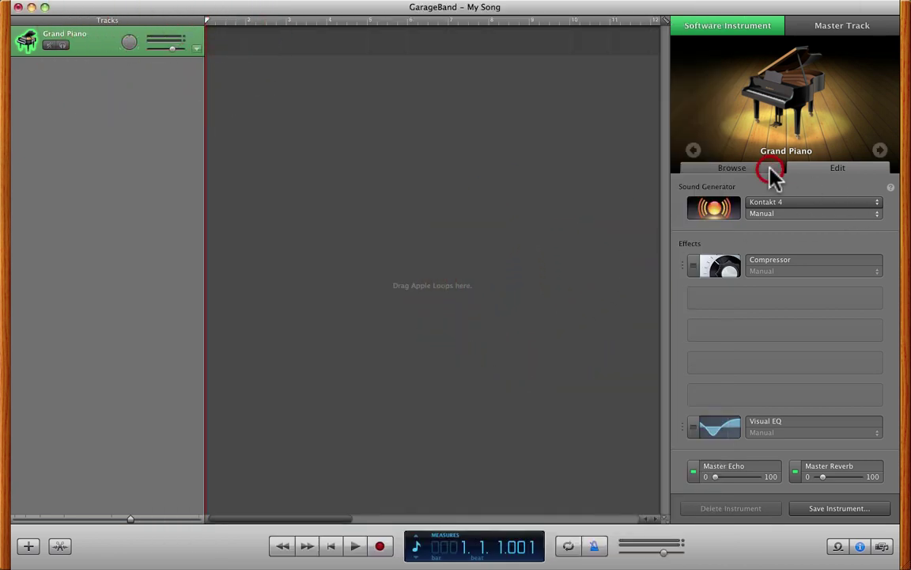
click(828, 169)
click(809, 207)
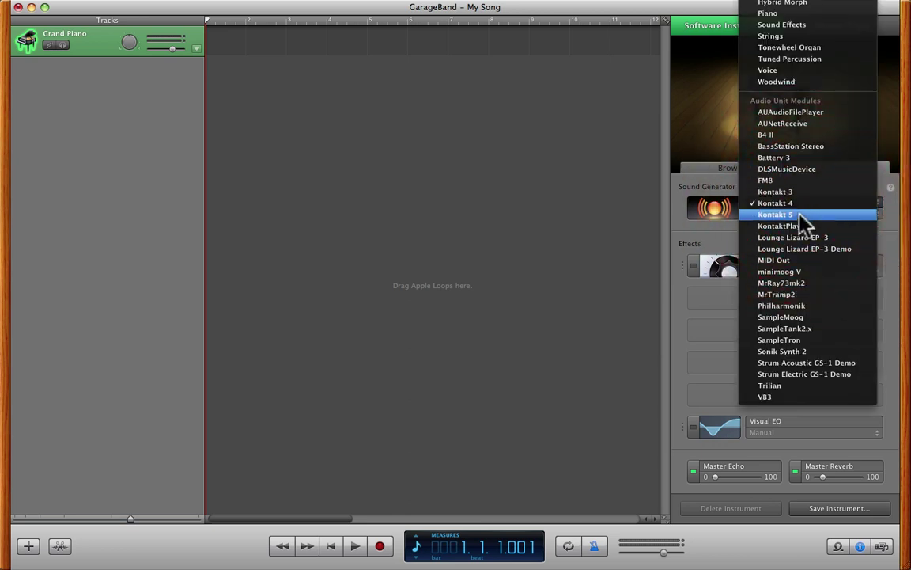
click(804, 216)
click(752, 171)
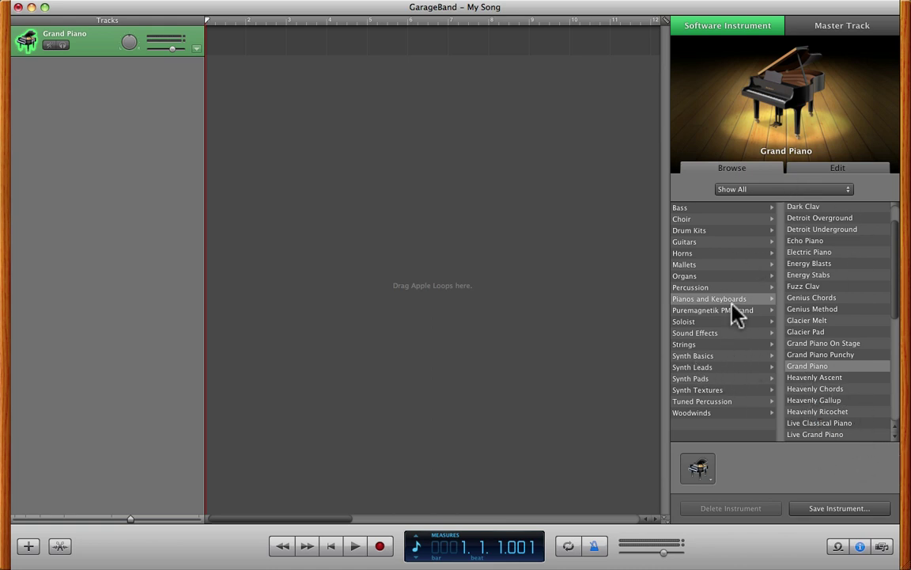
click(834, 171)
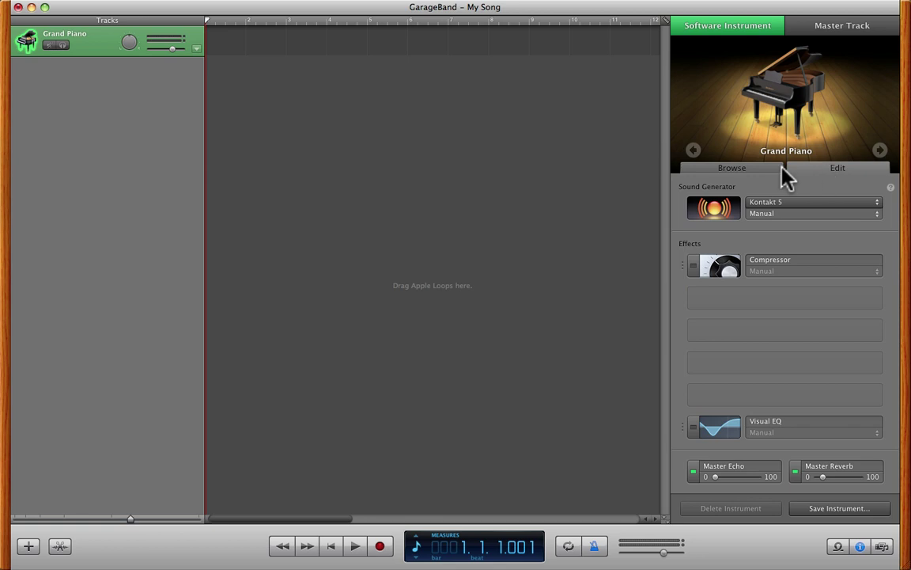
Choose Kontakt 3 as the Grand Piano's sound generator and open its plugin window
click(750, 169)
click(820, 168)
click(791, 203)
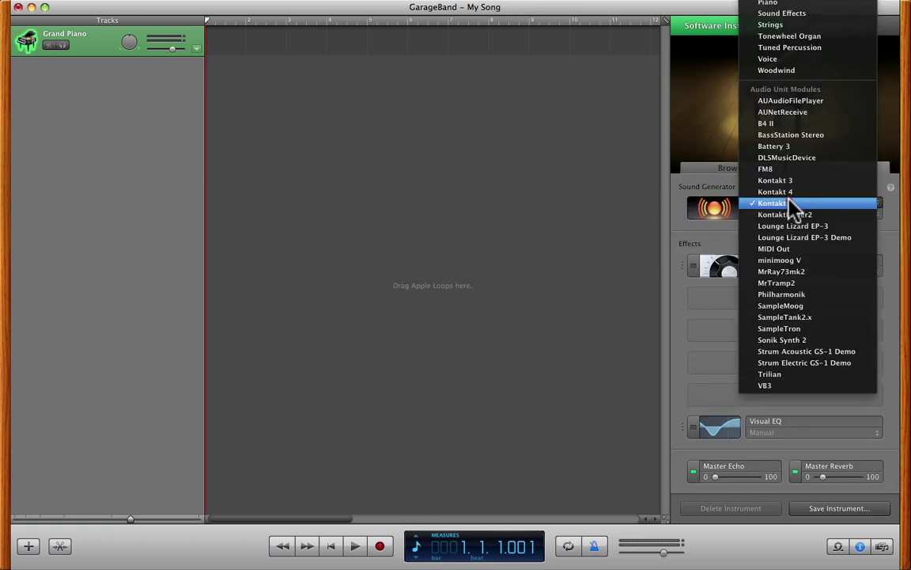
click(789, 180)
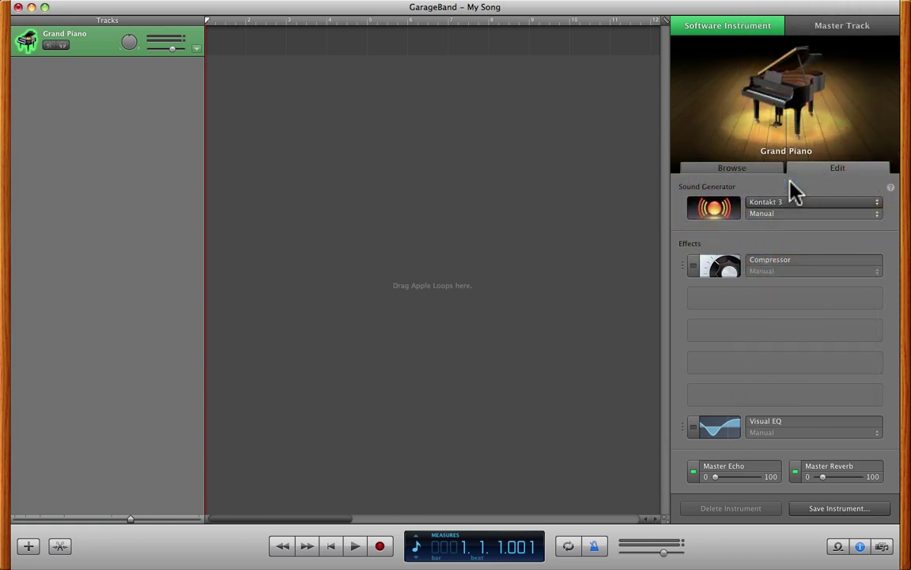
click(721, 208)
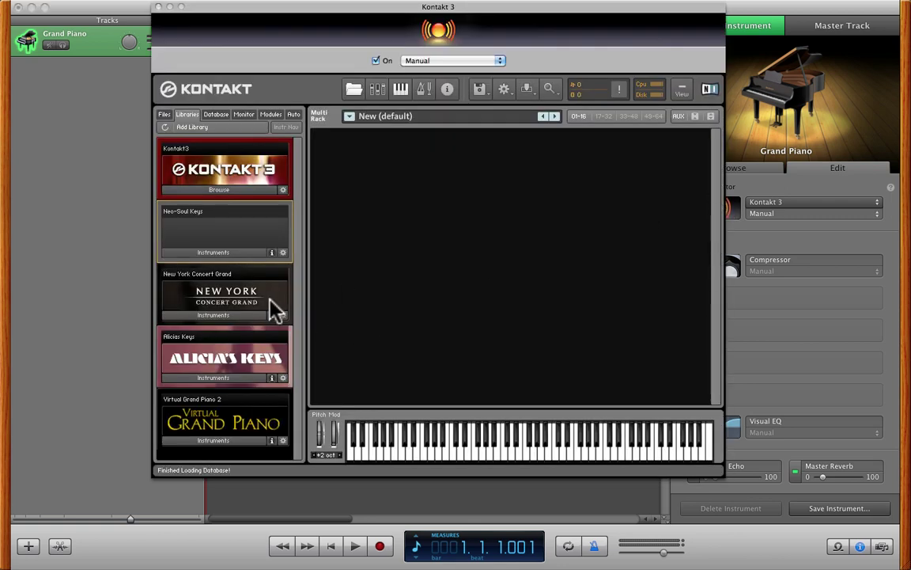
Close the Kontakt 3 plugin window and click the empty arrange area
click(158, 8)
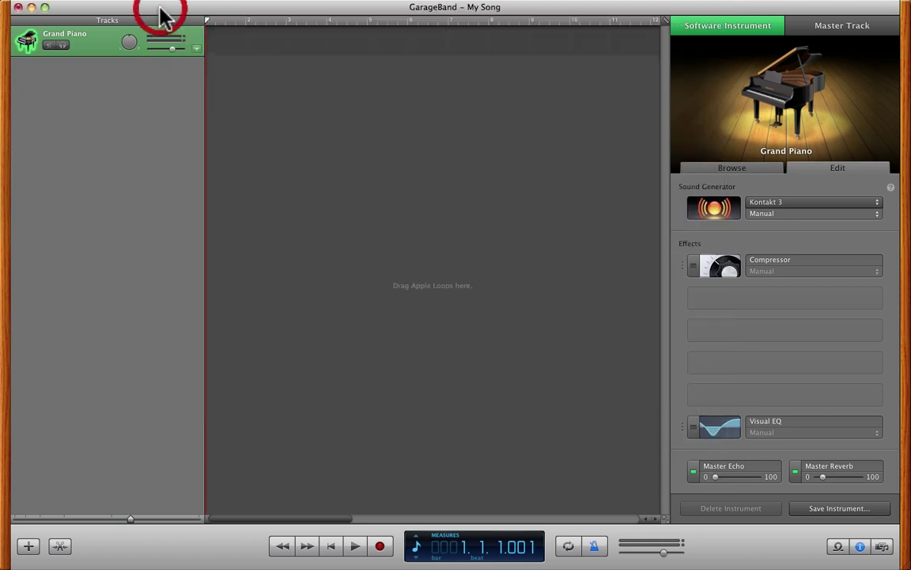
click(356, 216)
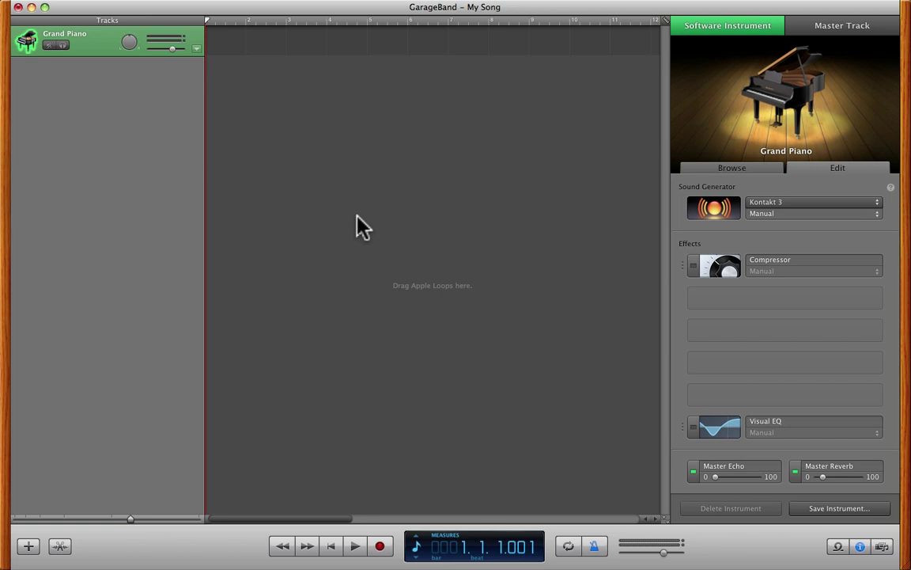